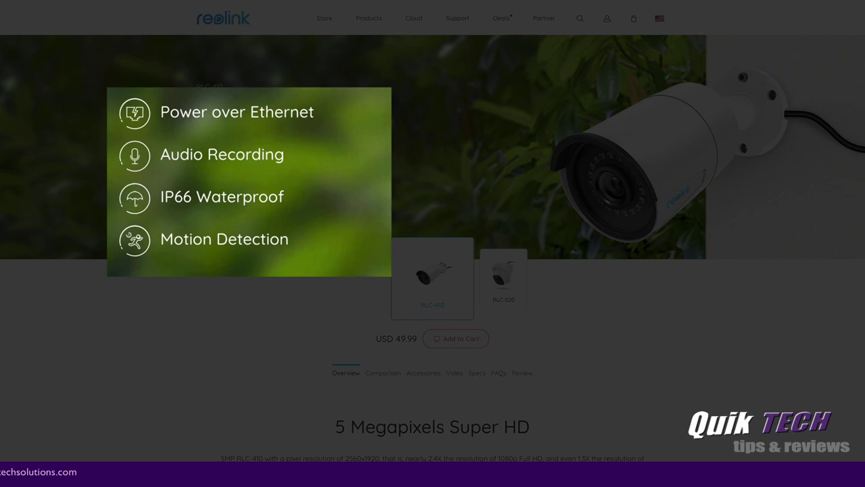
Read the RLC-410 product overview, covering resolution, night vision and motion detection features
{"action": "scroll", "coordinate": [432, 243], "scroll_direction": "down", "scroll_amount": 4}
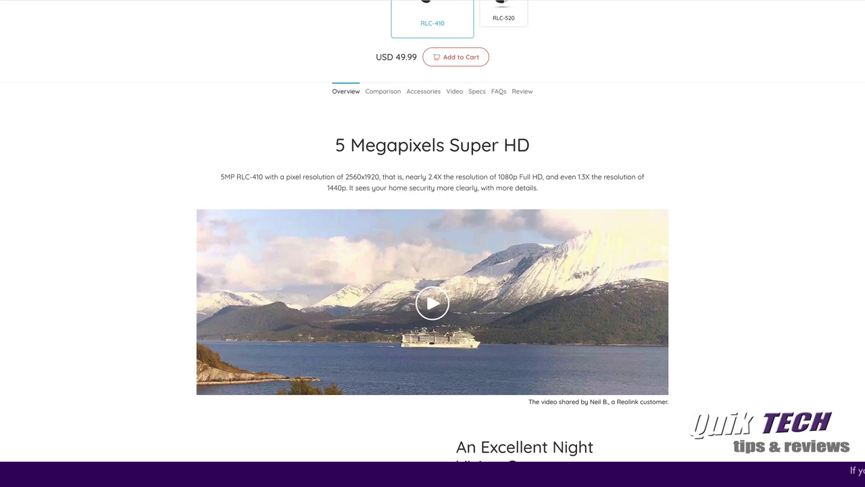
{"action": "scroll", "coordinate": [433, 244], "scroll_direction": "down", "scroll_amount": 2}
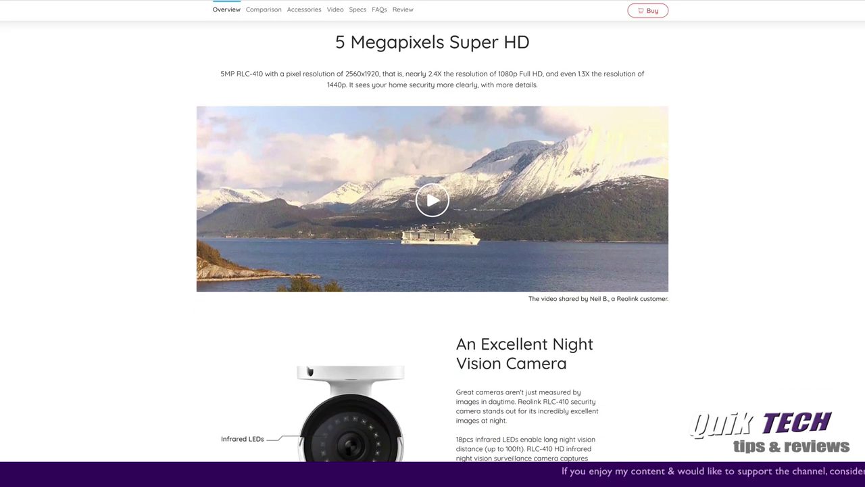
{"action": "scroll", "coordinate": [433, 243], "scroll_direction": "down", "scroll_amount": 4}
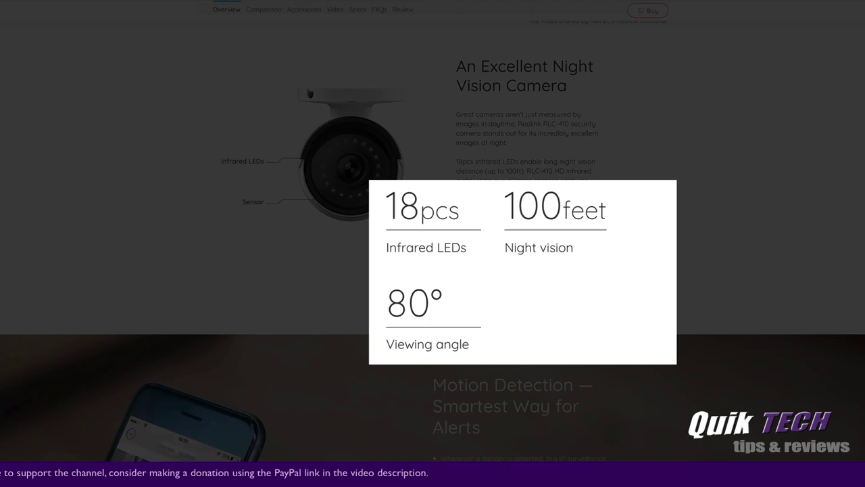
{"action": "scroll", "coordinate": [432, 244], "scroll_direction": "down", "scroll_amount": 5}
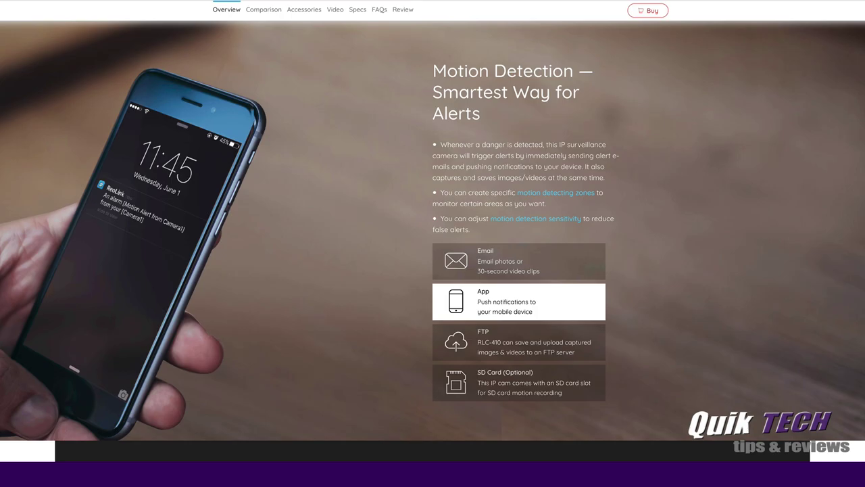
{"action": "scroll", "coordinate": [432, 244], "scroll_direction": "down", "scroll_amount": 5}
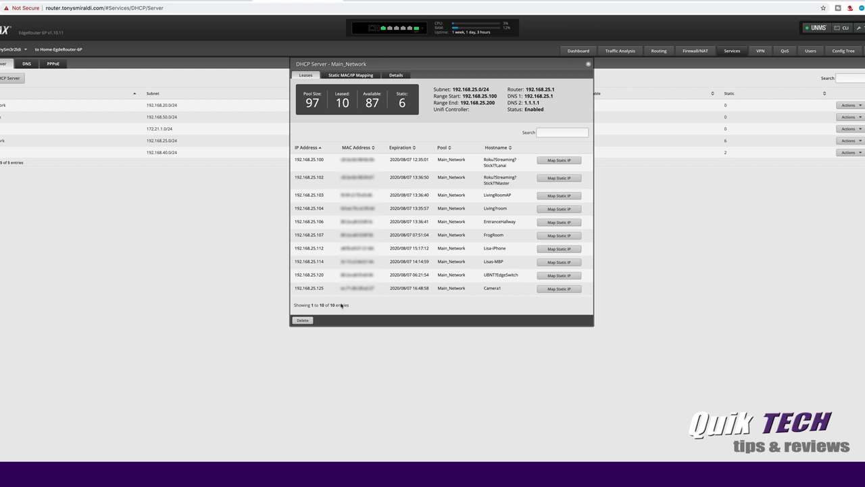
Open the camera's web interface at 192.168.25.125 and log in with the user name admin
{"action": "left_click", "coordinate": [209, 2]}
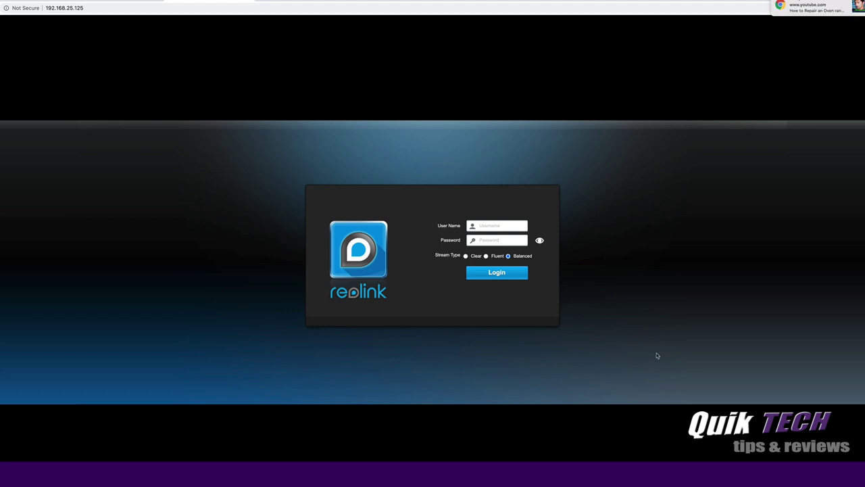
{"action": "left_click", "coordinate": [496, 226]}
{"action": "type", "text": "admin"}
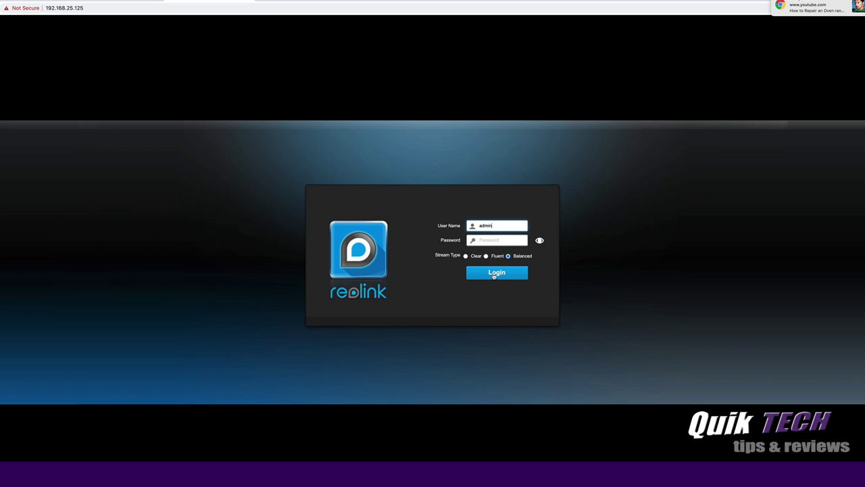
{"action": "left_click", "coordinate": [495, 273]}
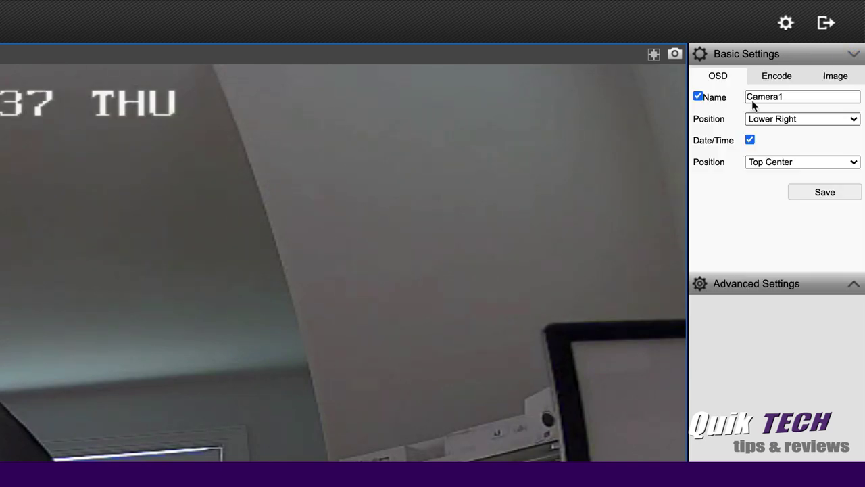
Save the on-screen display with the date/time overlay disabled, and save it again with the overlay re-enabled
{"action": "left_click", "coordinate": [784, 97]}
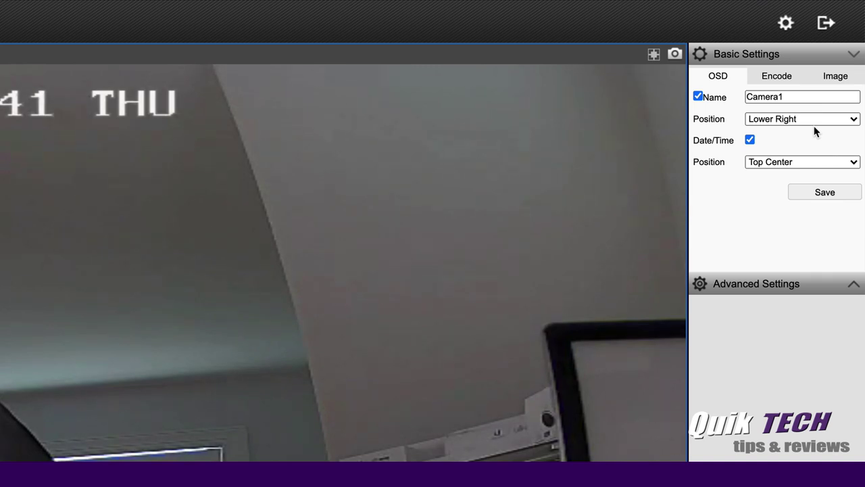
{"action": "left_click", "coordinate": [750, 140]}
{"action": "left_click", "coordinate": [824, 193]}
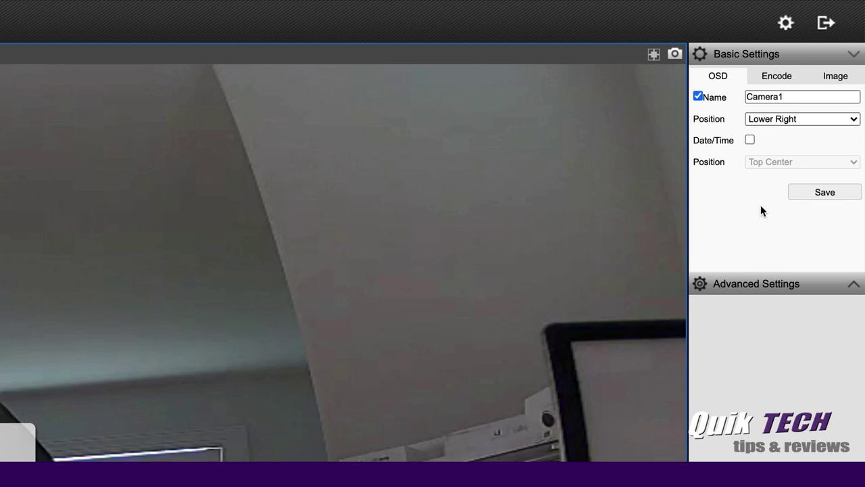
{"action": "left_click", "coordinate": [750, 140]}
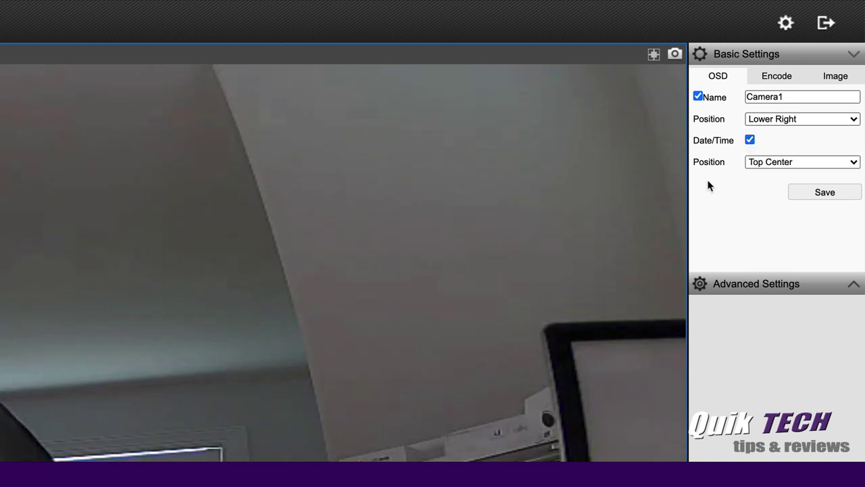
{"action": "left_click", "coordinate": [824, 194]}
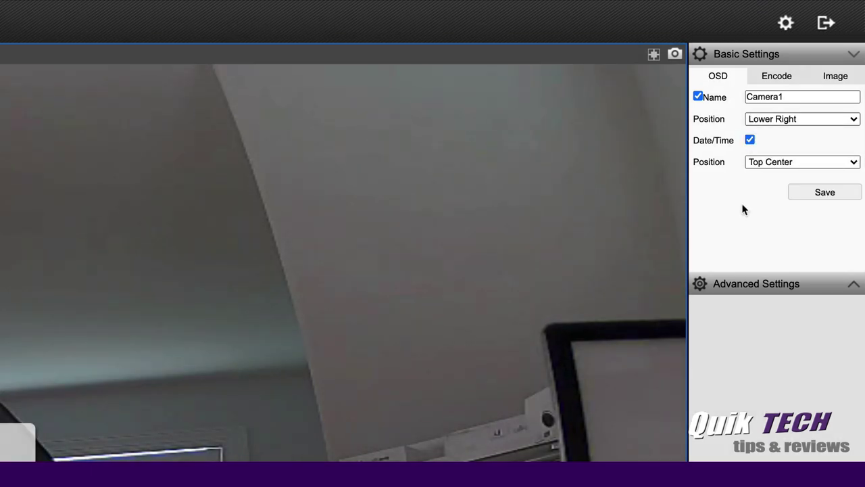
Examine the Clear stream's encoding options for resolution, frame rate, maximum bitrate and H.264 profile
{"action": "left_click", "coordinate": [778, 77]}
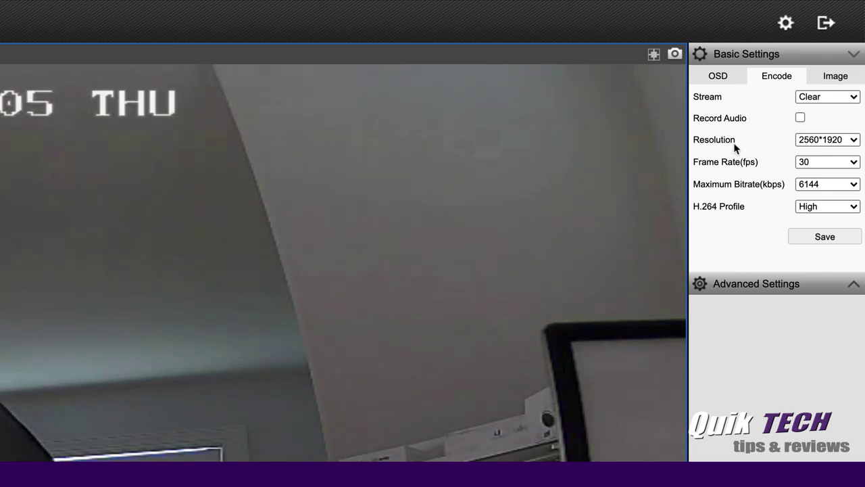
{"action": "left_click", "coordinate": [854, 140]}
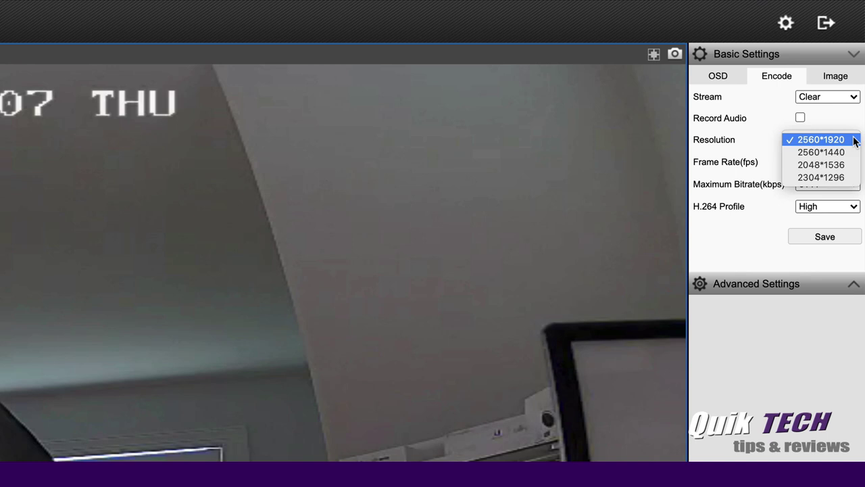
{"action": "left_click", "coordinate": [854, 140]}
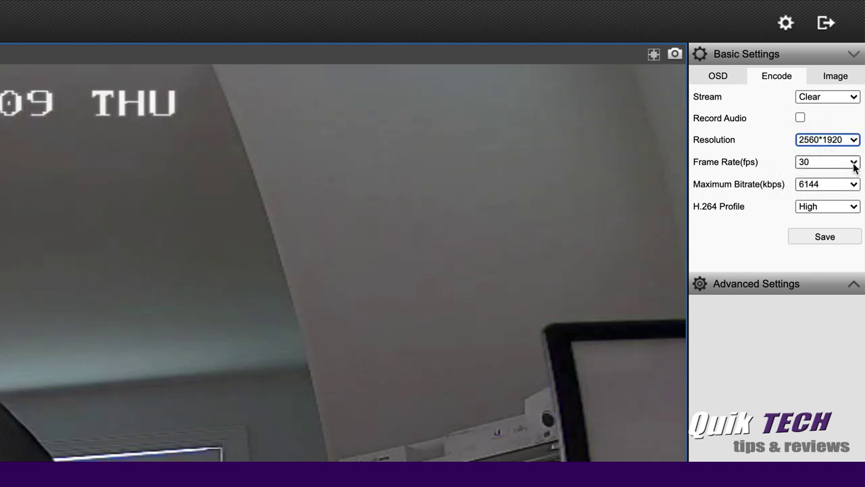
{"action": "left_click", "coordinate": [854, 163]}
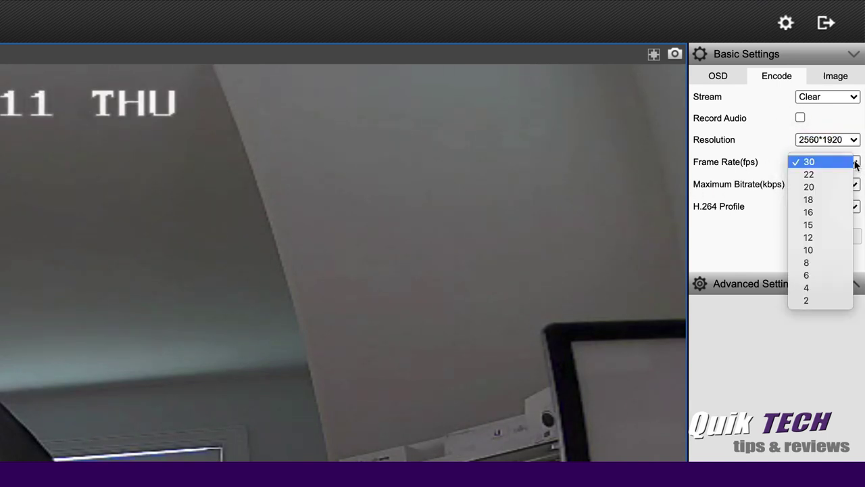
{"action": "left_click", "coordinate": [853, 163]}
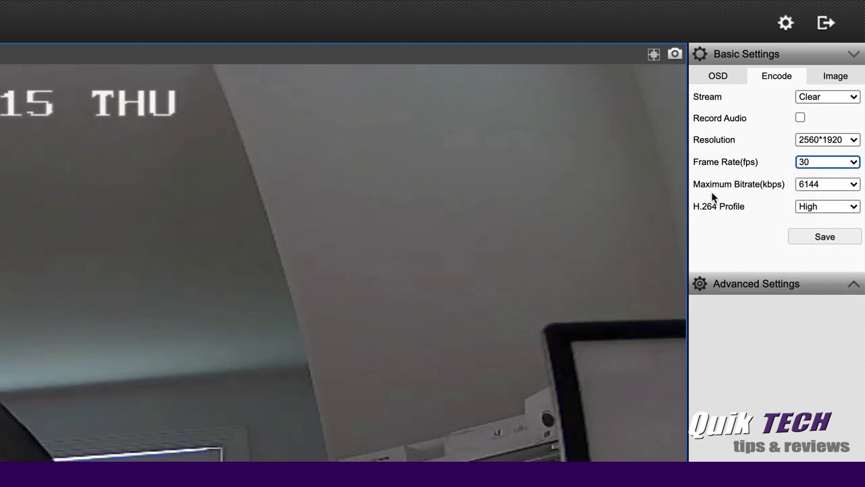
{"action": "left_click", "coordinate": [855, 188]}
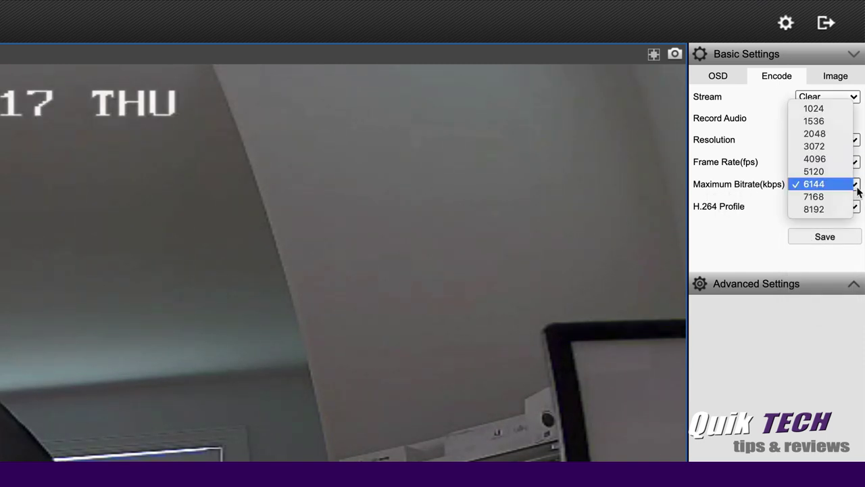
{"action": "left_click", "coordinate": [857, 189]}
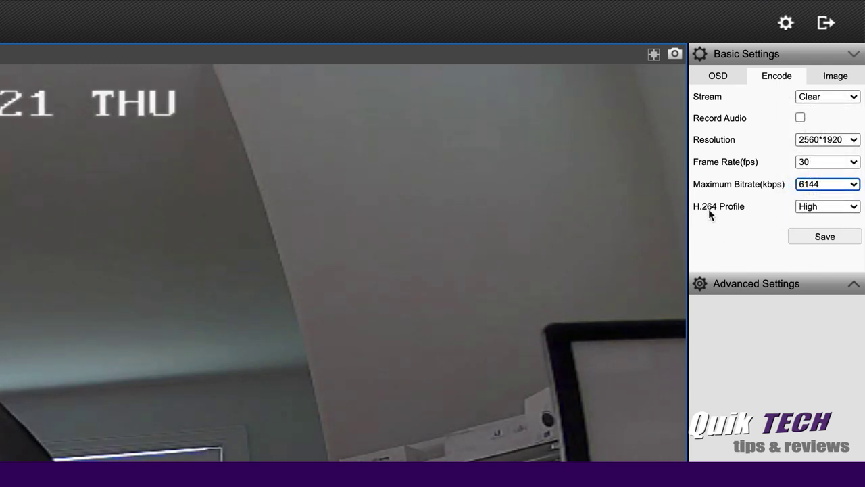
{"action": "left_click", "coordinate": [855, 207]}
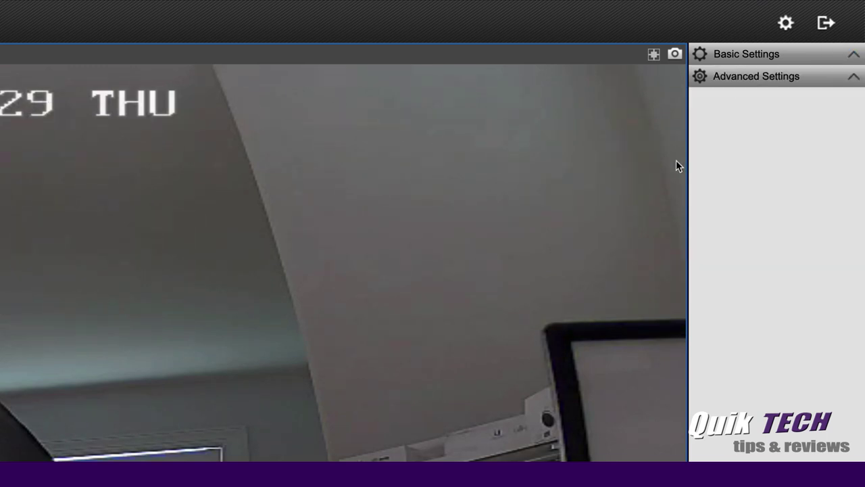
Look over the advanced settings and the full recording configuration, including stream encoding, overwrite, post-record and schedule
{"action": "left_click", "coordinate": [854, 76]}
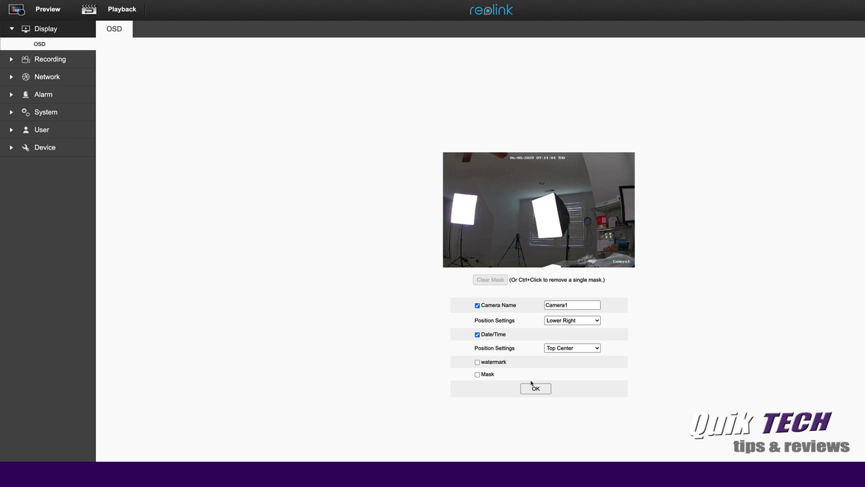
{"action": "left_click", "coordinate": [13, 60]}
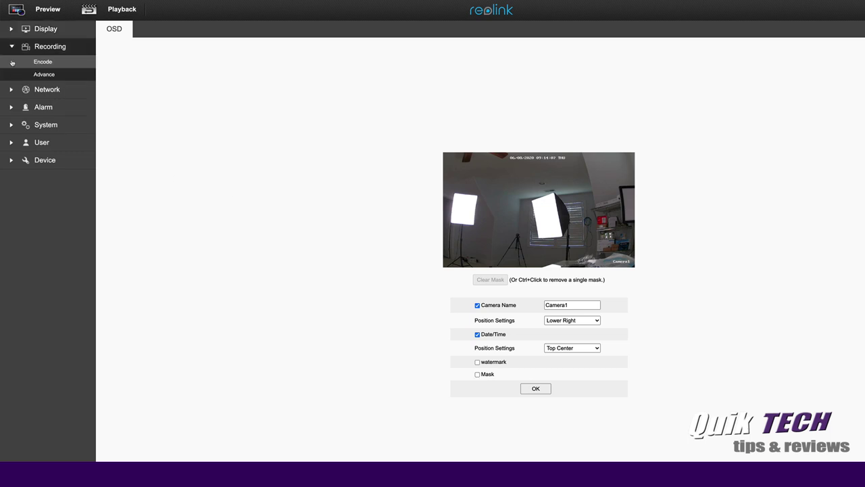
{"action": "left_click", "coordinate": [43, 63]}
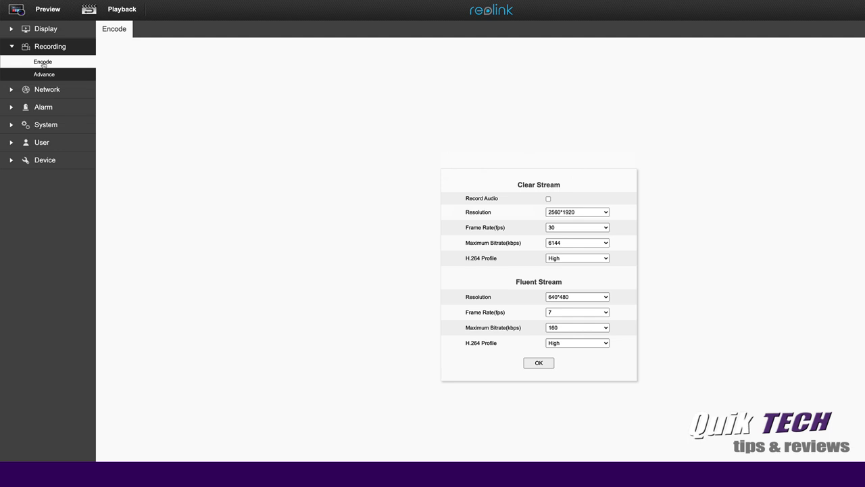
{"action": "left_click", "coordinate": [44, 75]}
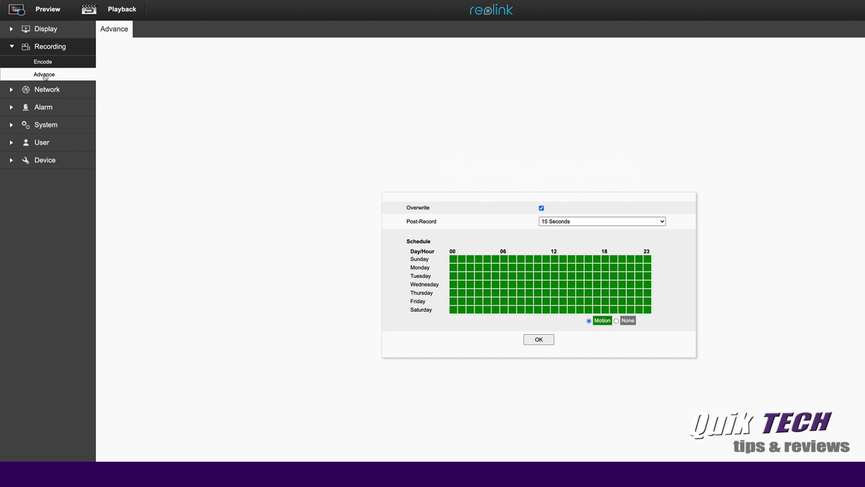
Review the general, advanced and status network settings, including the network access options, and the motion alarm sensitivity
{"action": "left_click", "coordinate": [15, 91]}
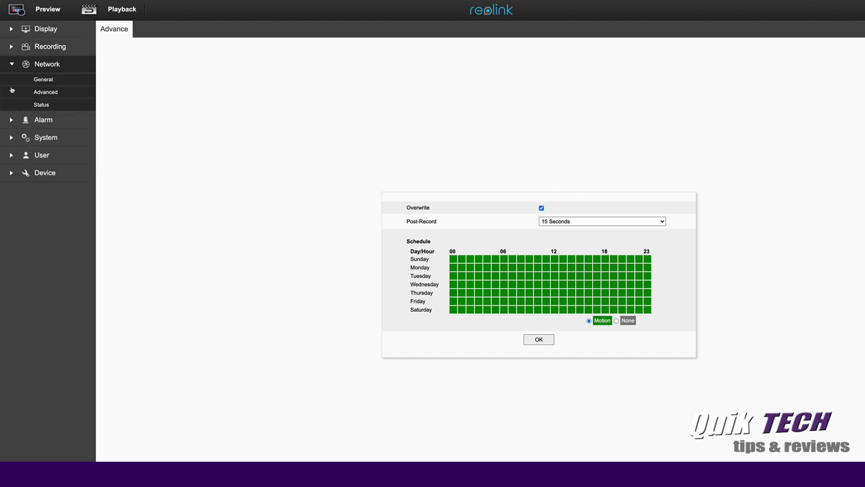
{"action": "left_click", "coordinate": [42, 80]}
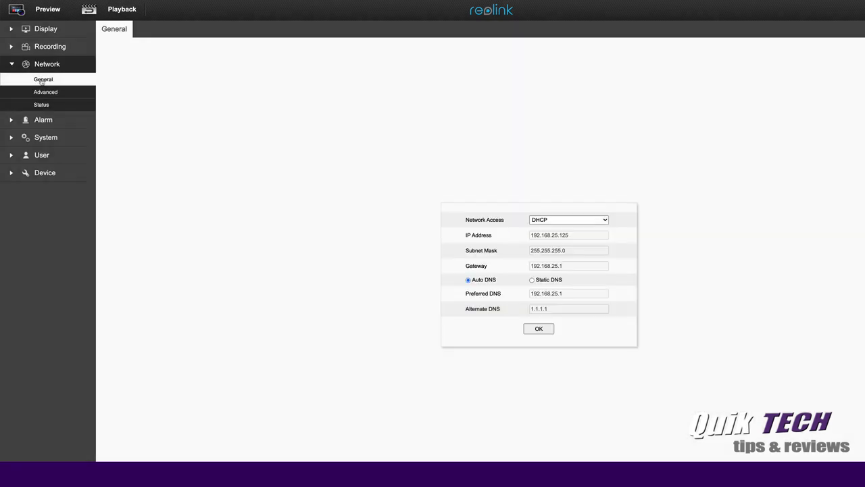
{"action": "left_click", "coordinate": [605, 219]}
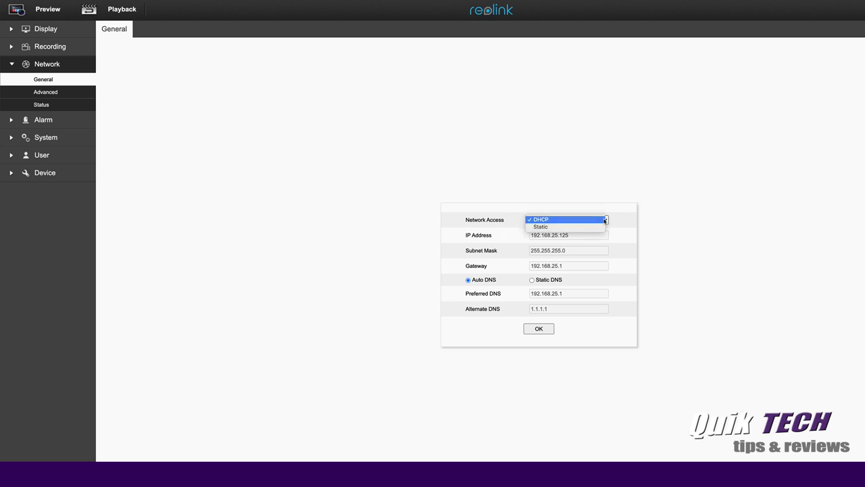
{"action": "left_click", "coordinate": [695, 217]}
{"action": "left_click", "coordinate": [45, 92]}
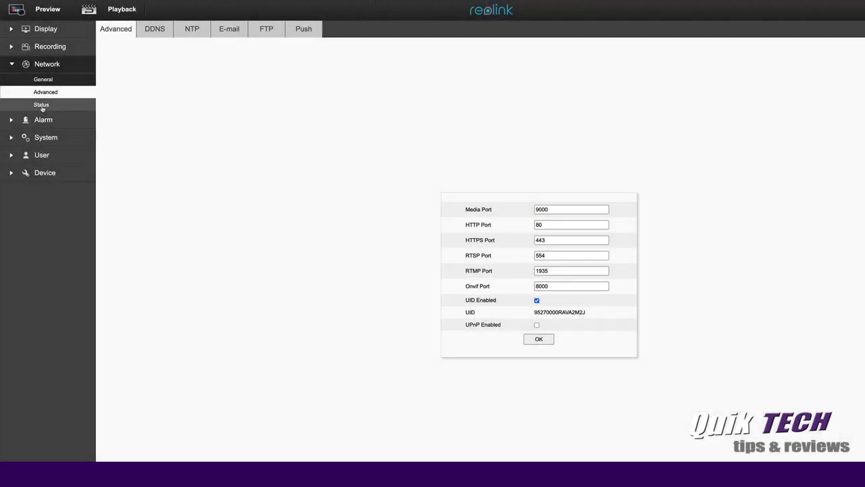
{"action": "left_click", "coordinate": [41, 106]}
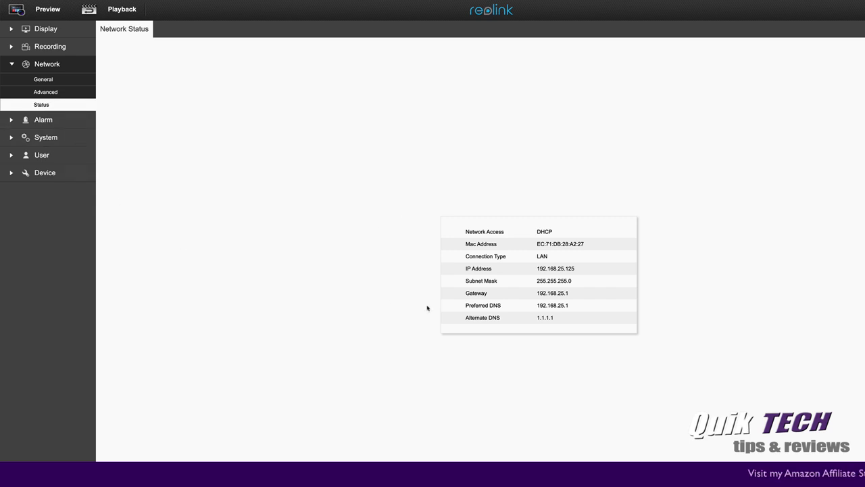
{"action": "left_click", "coordinate": [14, 120]}
{"action": "left_click", "coordinate": [38, 97]}
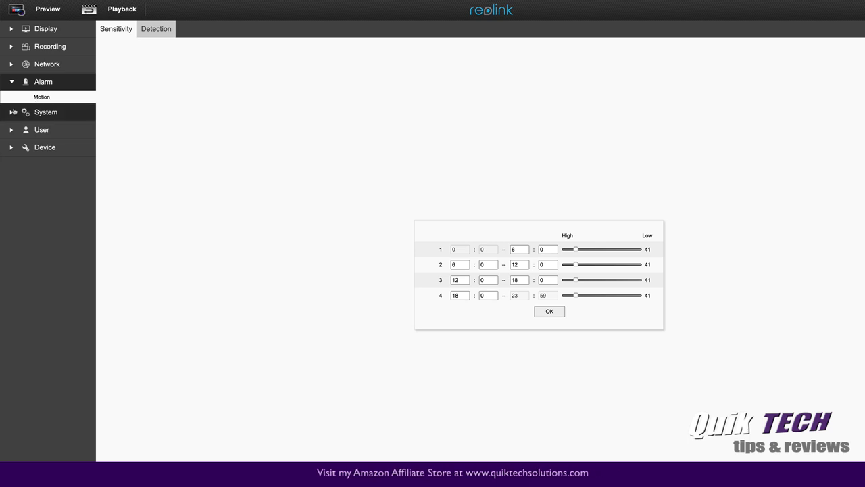
Set the camera's system time zone to GMT-05:00 East Time, keeping the NTSC video standard, and save the general system settings
{"action": "left_click", "coordinate": [12, 111]}
{"action": "left_click", "coordinate": [42, 115]}
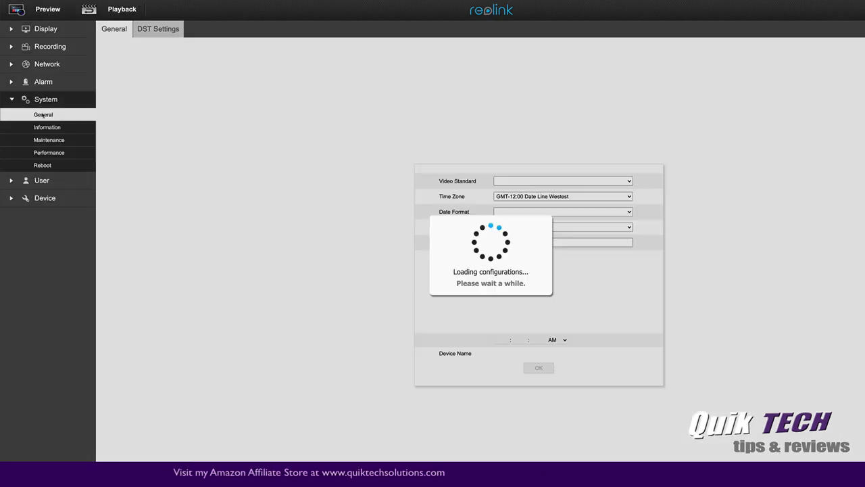
{"action": "left_click", "coordinate": [631, 186]}
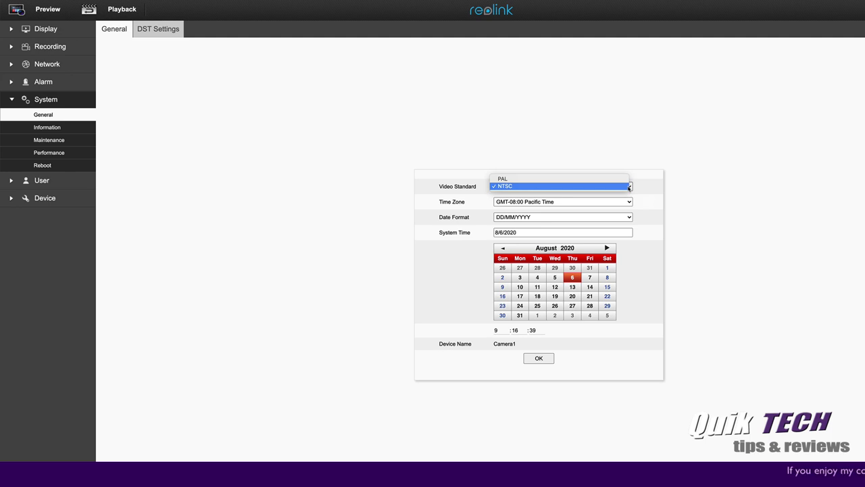
{"action": "left_click", "coordinate": [720, 195]}
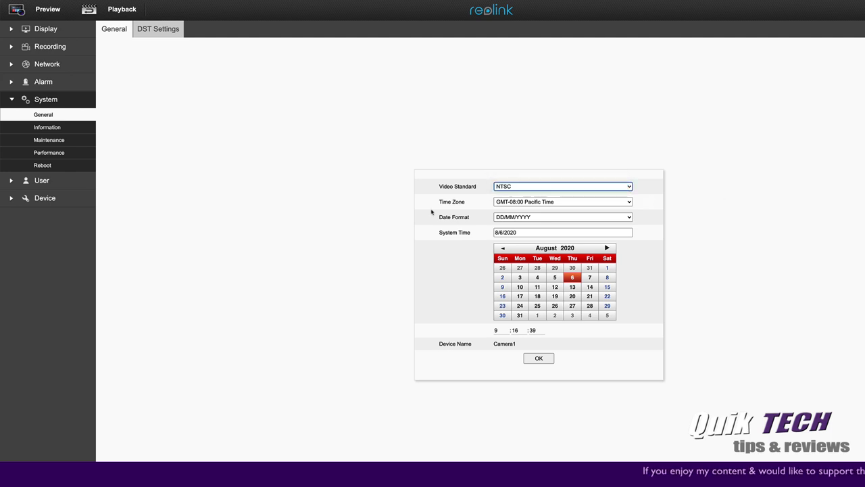
{"action": "left_click", "coordinate": [629, 201]}
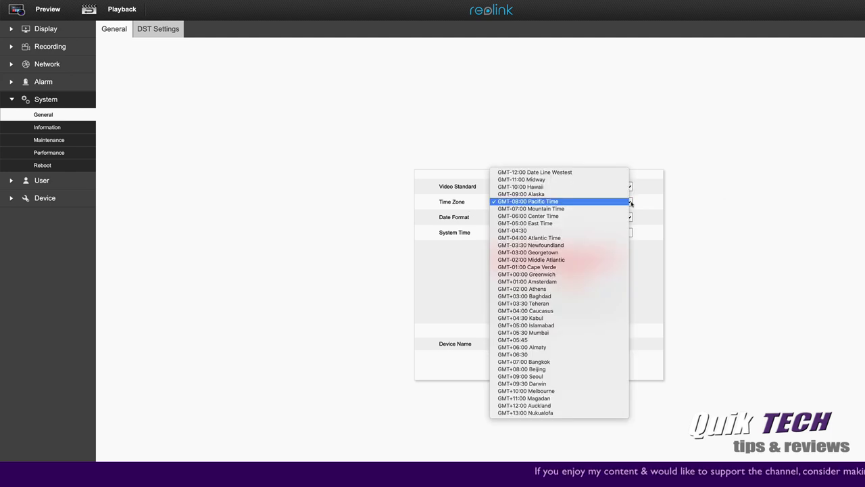
{"action": "left_click", "coordinate": [581, 223]}
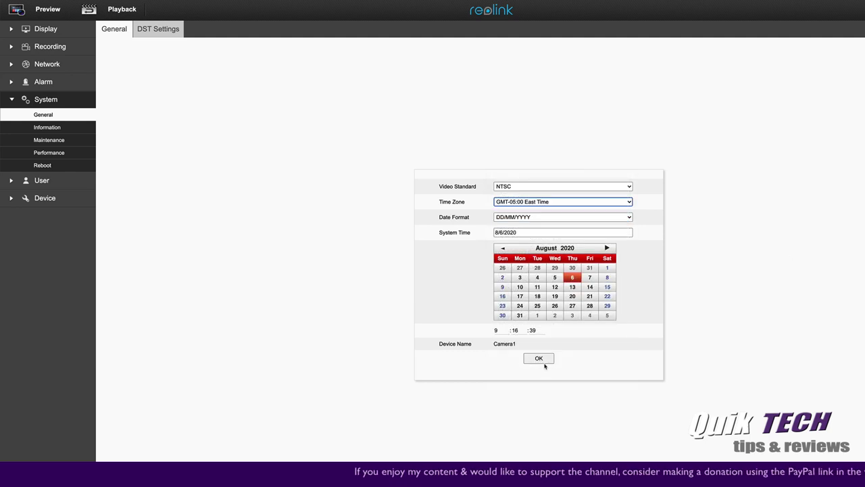
{"action": "left_click", "coordinate": [541, 359]}
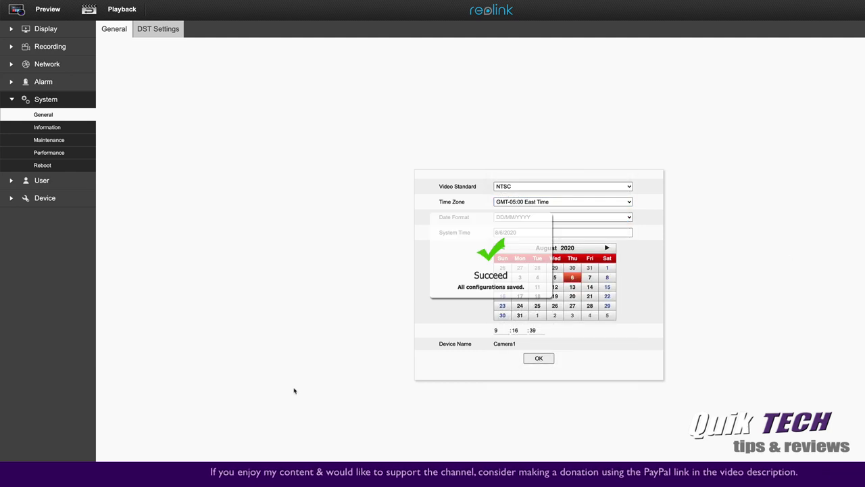
Review the camera's system information, maintenance, performance and reboot pages, including the manual reboot confirmation option
{"action": "left_click", "coordinate": [39, 128]}
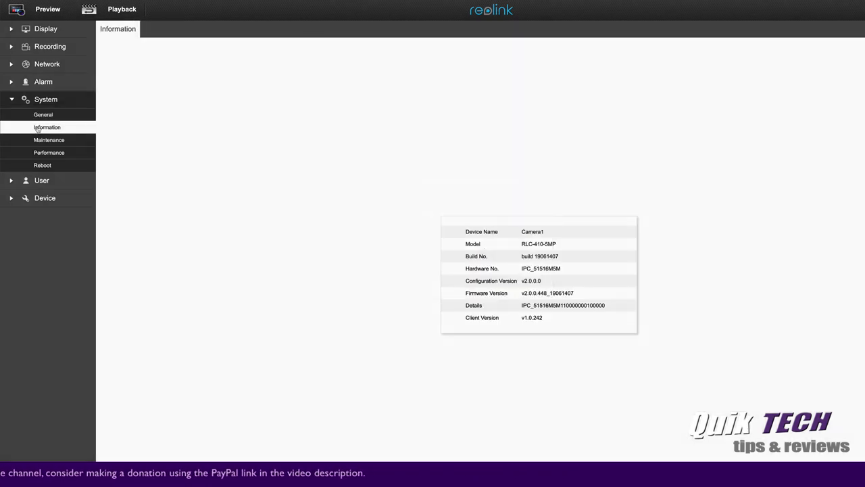
{"action": "left_click", "coordinate": [47, 140]}
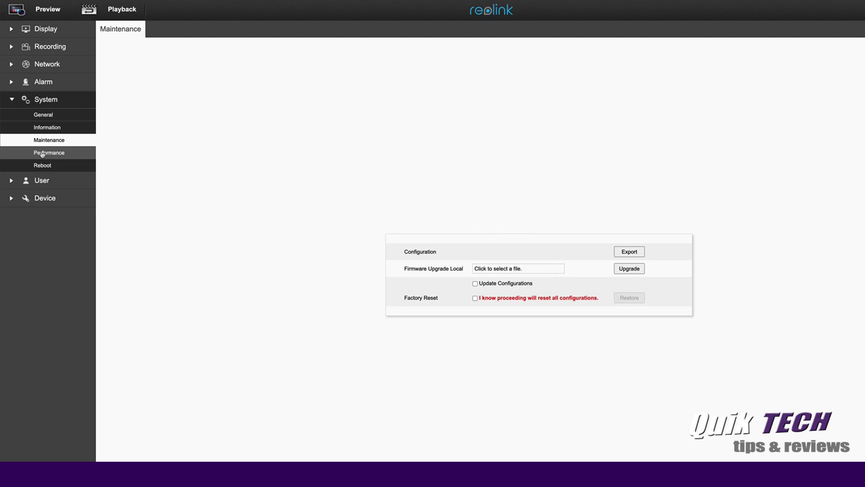
{"action": "left_click", "coordinate": [42, 154]}
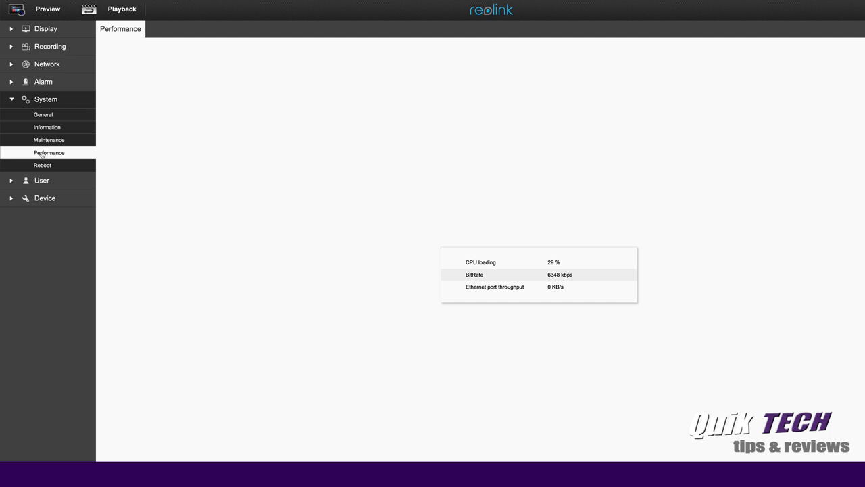
{"action": "left_click", "coordinate": [40, 166]}
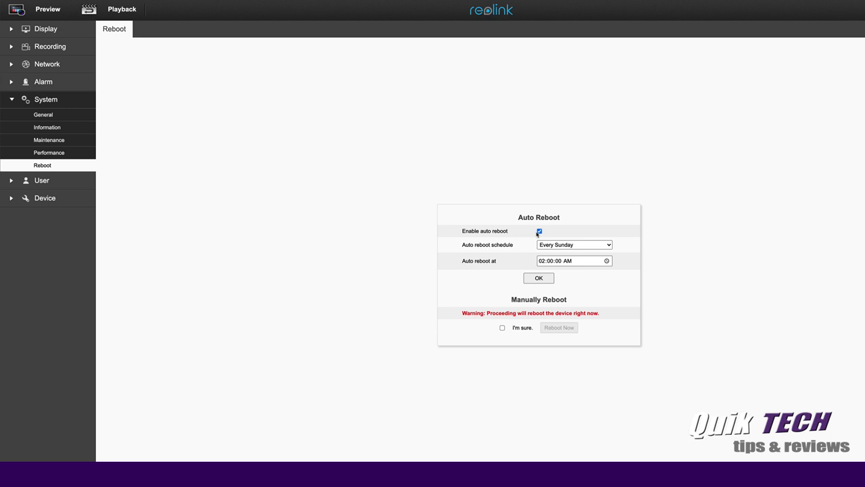
{"action": "left_click", "coordinate": [502, 327]}
{"action": "left_click", "coordinate": [503, 328]}
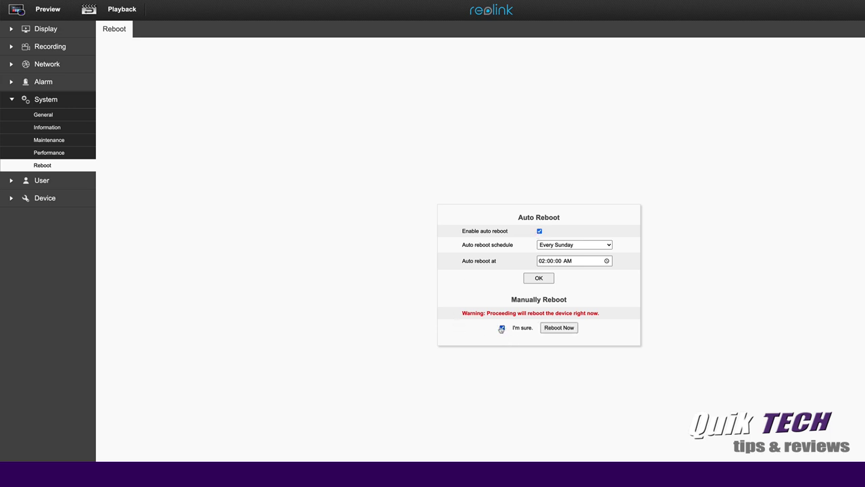
Look over the online user, add user and manage user pages, and the device's HDD/SD card page
{"action": "left_click", "coordinate": [10, 181]}
{"action": "left_click", "coordinate": [45, 134]}
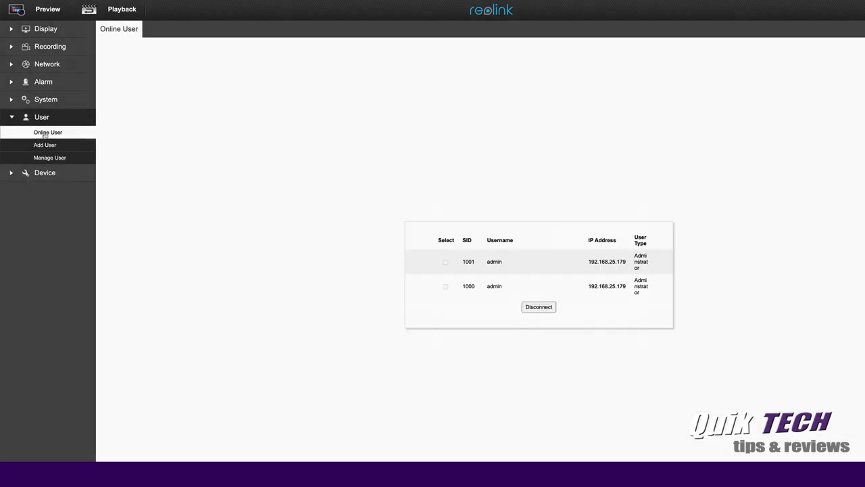
{"action": "left_click", "coordinate": [43, 146]}
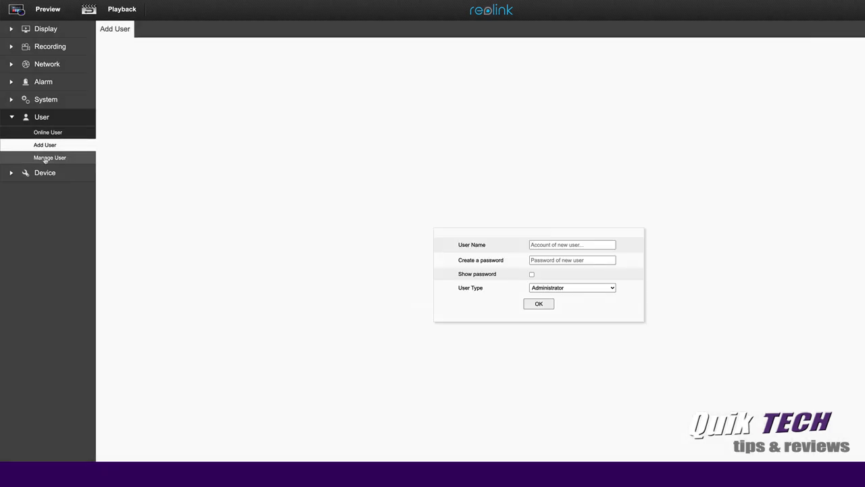
{"action": "left_click", "coordinate": [42, 158]}
{"action": "left_click", "coordinate": [9, 174]}
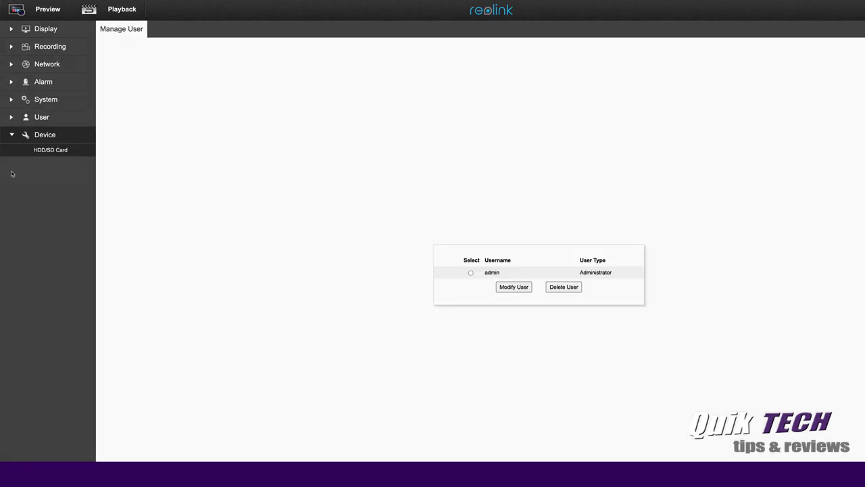
{"action": "left_click", "coordinate": [41, 154]}
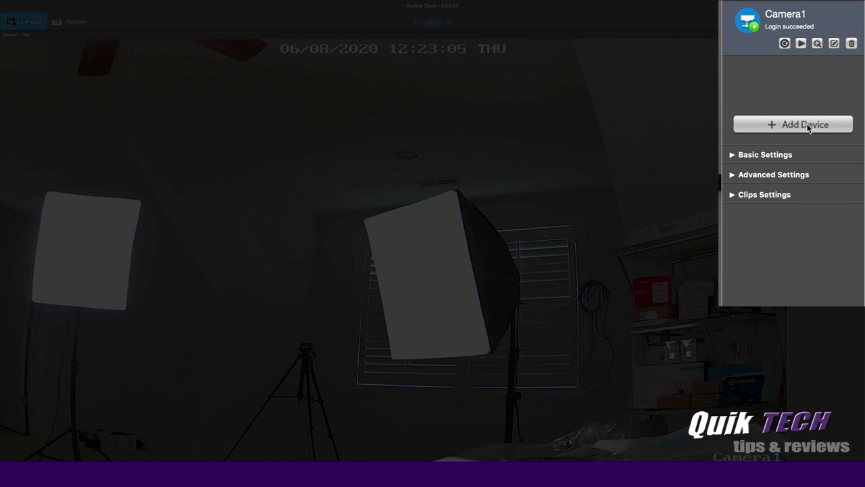
In Reolink Client, examine Camera1's basic image settings and its advanced anti-flicker, exposure, white balance and day/night settings
{"action": "left_click", "coordinate": [731, 155]}
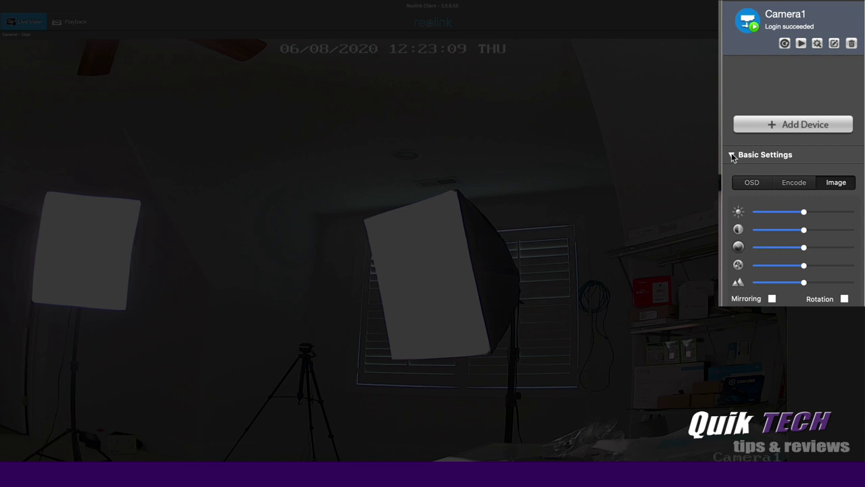
{"action": "left_click", "coordinate": [732, 156]}
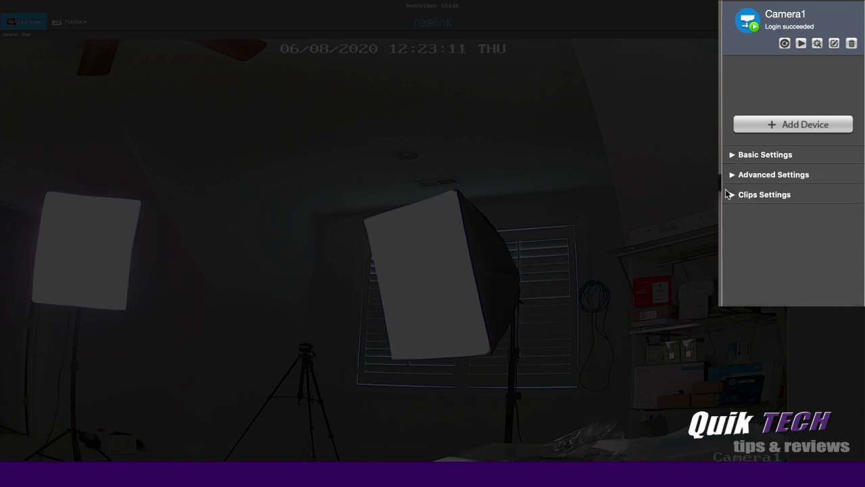
{"action": "left_click", "coordinate": [731, 175]}
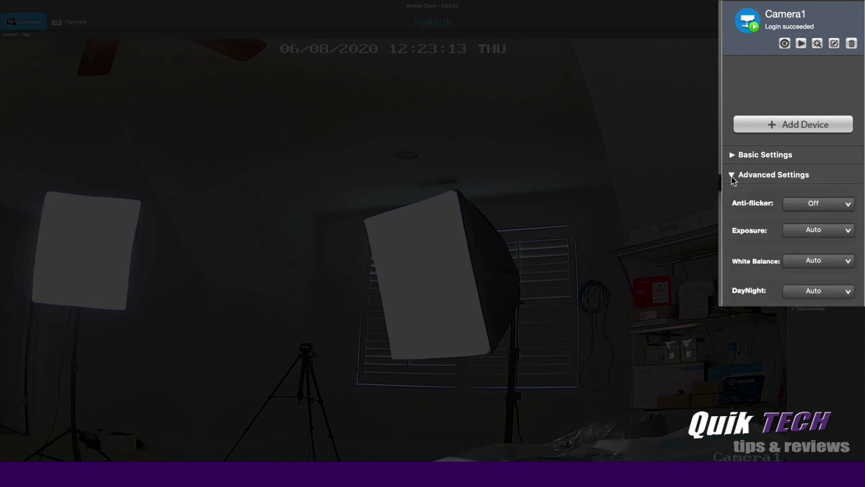
{"action": "left_click", "coordinate": [731, 175]}
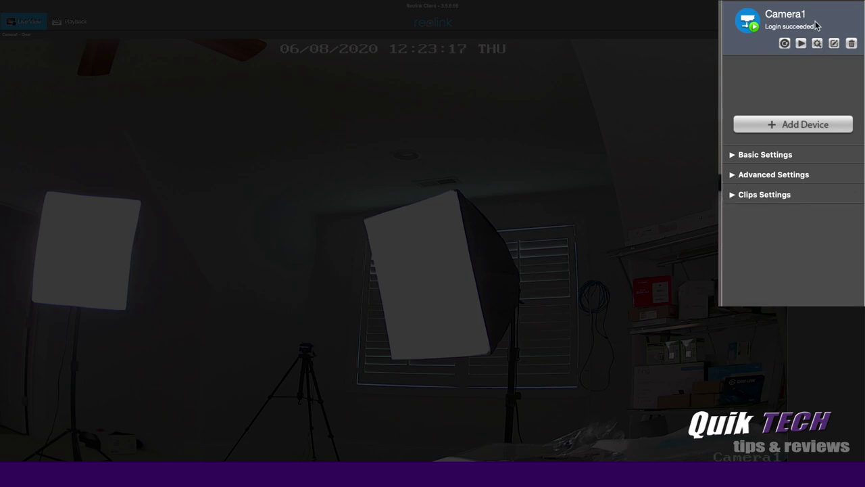
Bring up Camera1's device settings and look through all the available configuration categories, from display to system
{"action": "left_click", "coordinate": [817, 44]}
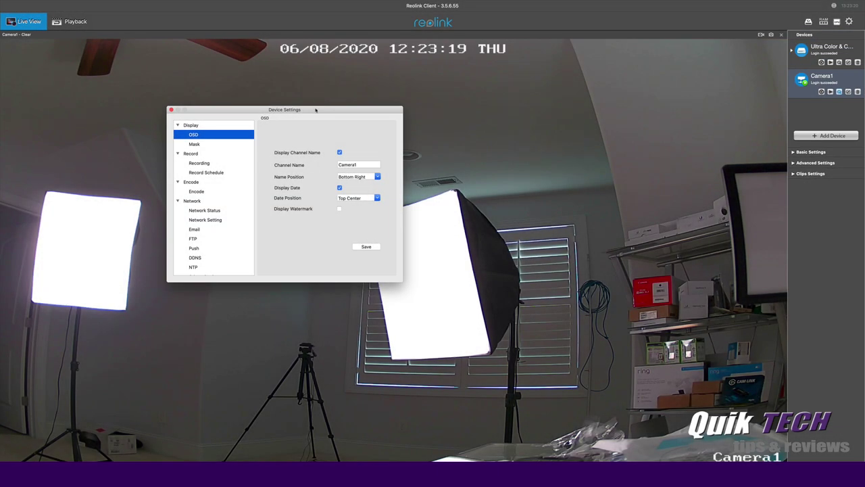
{"action": "left_click_drag", "start_coordinate": [324, 111], "coordinate": [442, 85]}
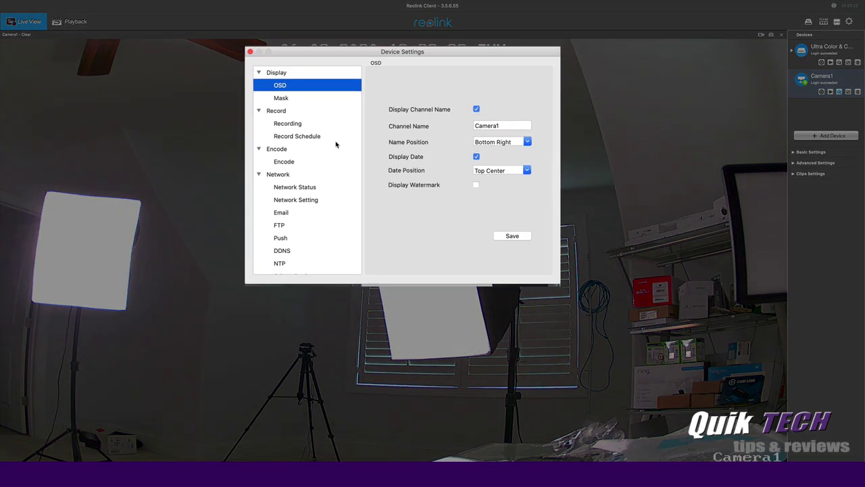
{"action": "scroll", "coordinate": [348, 146], "scroll_direction": "down", "scroll_amount": 2}
{"action": "scroll", "coordinate": [321, 138], "scroll_direction": "down", "scroll_amount": 5}
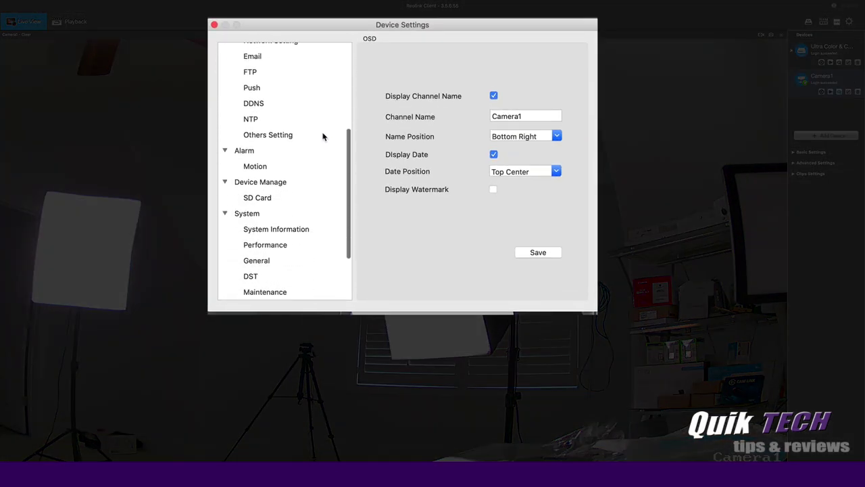
{"action": "scroll", "coordinate": [322, 135], "scroll_direction": "up", "scroll_amount": 5}
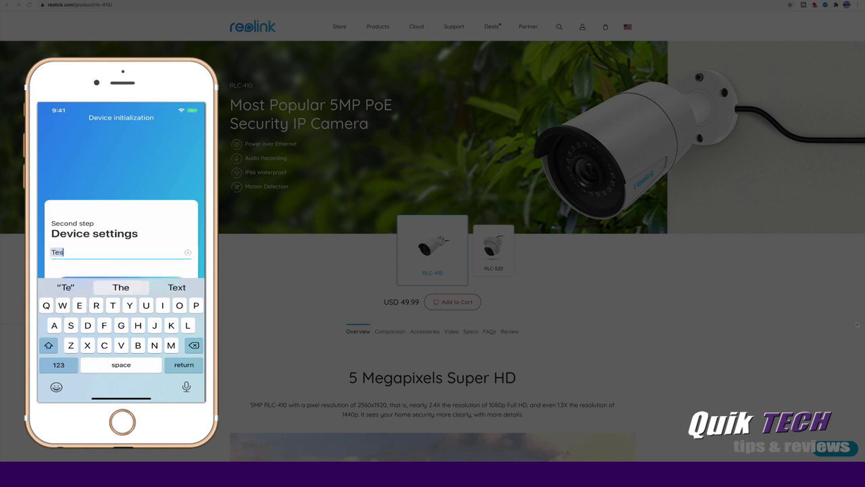
In the Reolink mobile app, name the new device Testcam during device initialization
{"action": "type", "text": "tcan"}
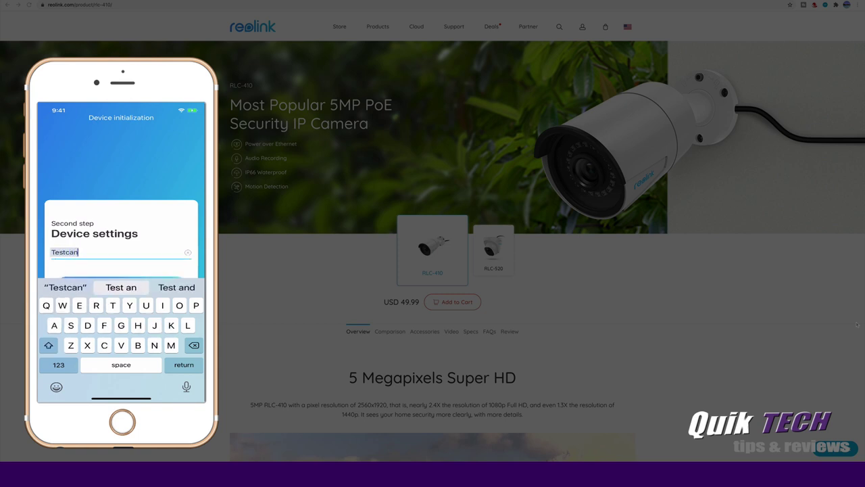
{"action": "key", "text": "BackSpace"}
{"action": "type", "text": "m"}
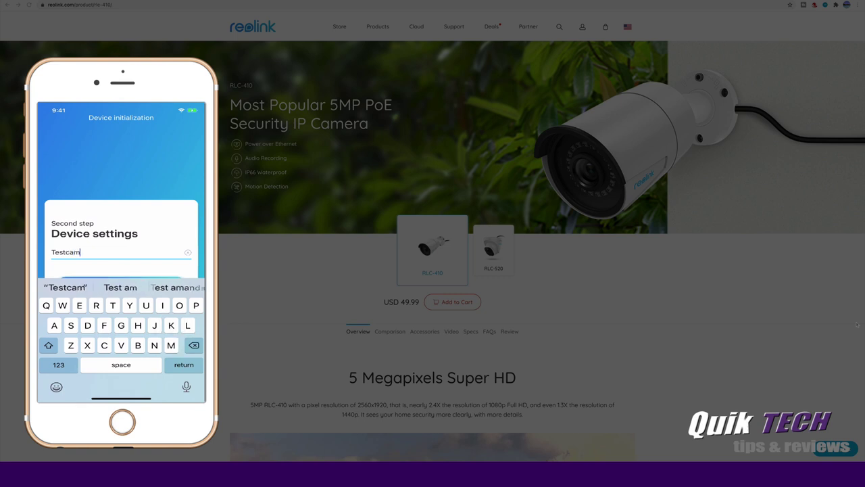
{"action": "key", "text": "Return"}
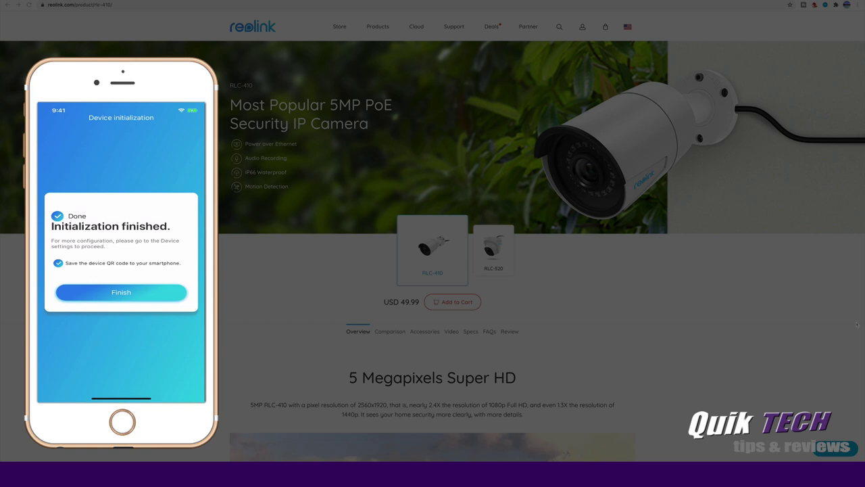
Finish the device initialization and allow the Reolink app Read and Write access to Photos
{"action": "left_click", "coordinate": [121, 292]}
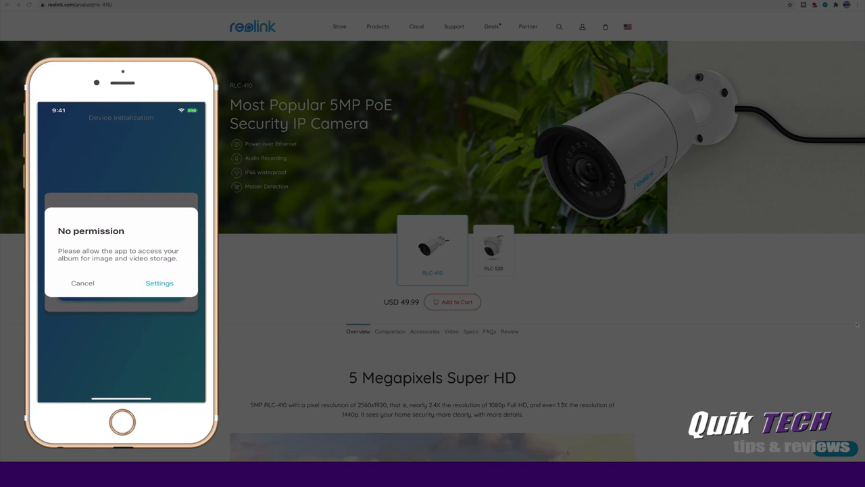
{"action": "left_click", "coordinate": [160, 282]}
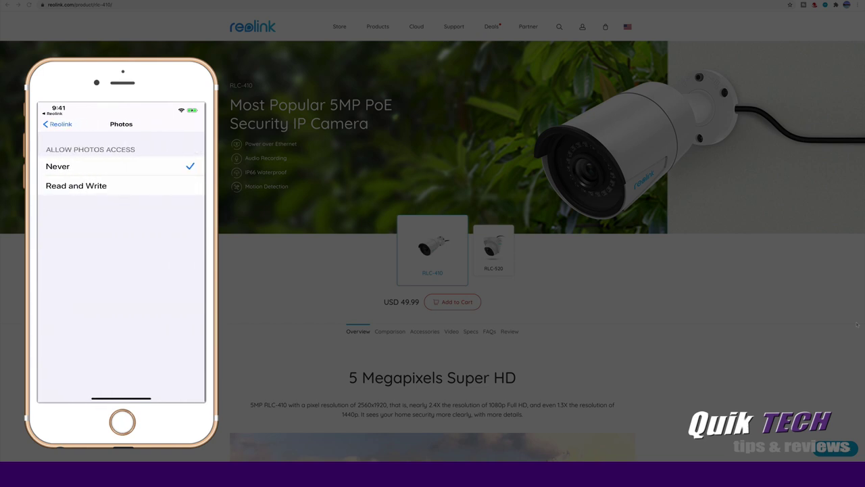
{"action": "left_click", "coordinate": [76, 185]}
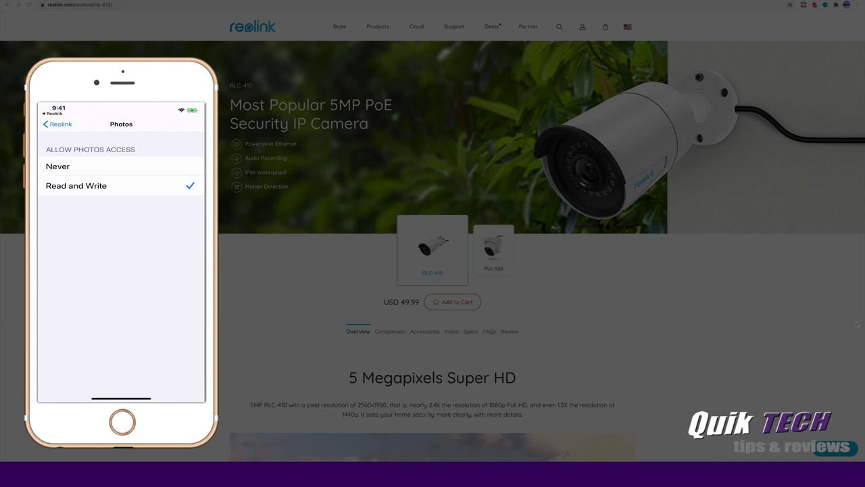